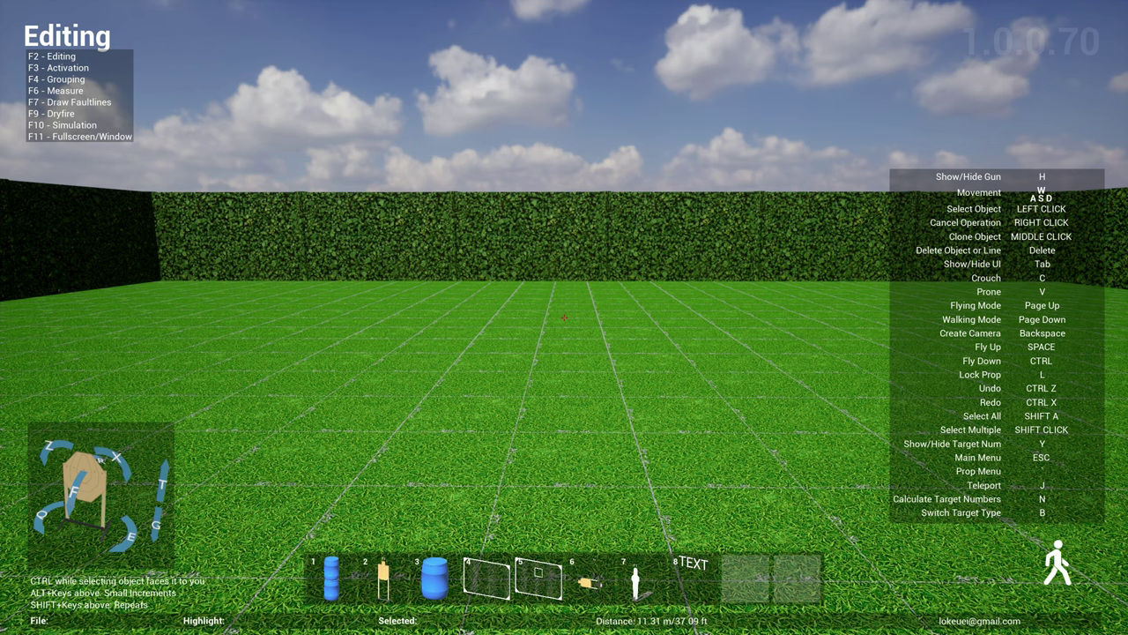
Enable scanned bays, choose Snoqualmie Valley 04 as the scanned bay, and apply the bay customization
key(Escape)
click(468, 304)
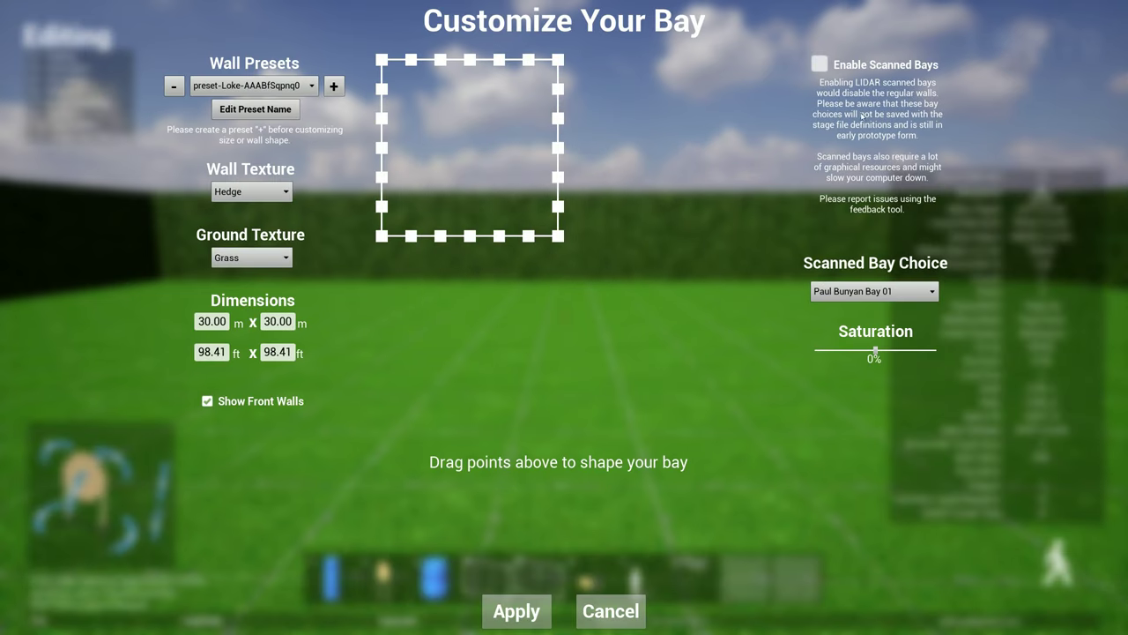
click(819, 64)
click(889, 292)
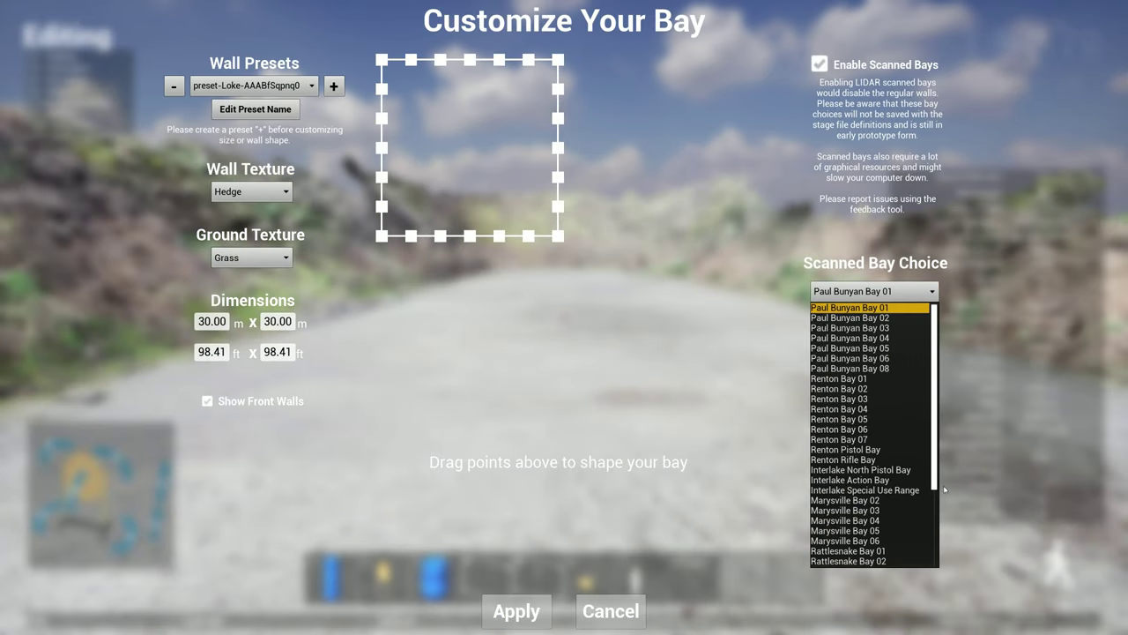
scroll(903, 460, down, 1)
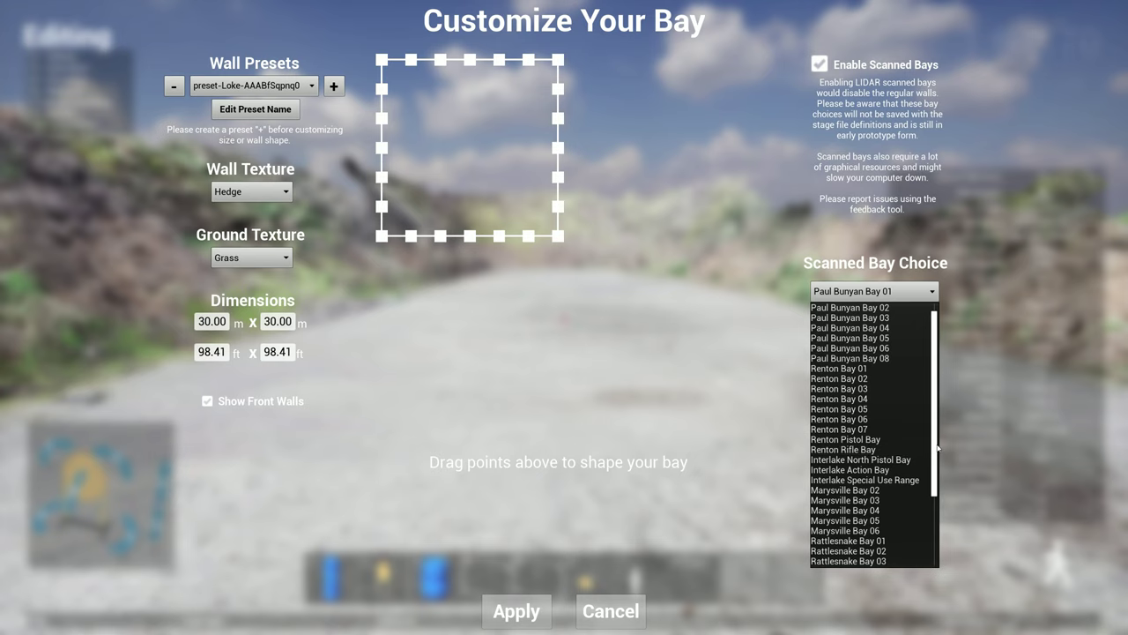
drag(935, 448, 953, 527)
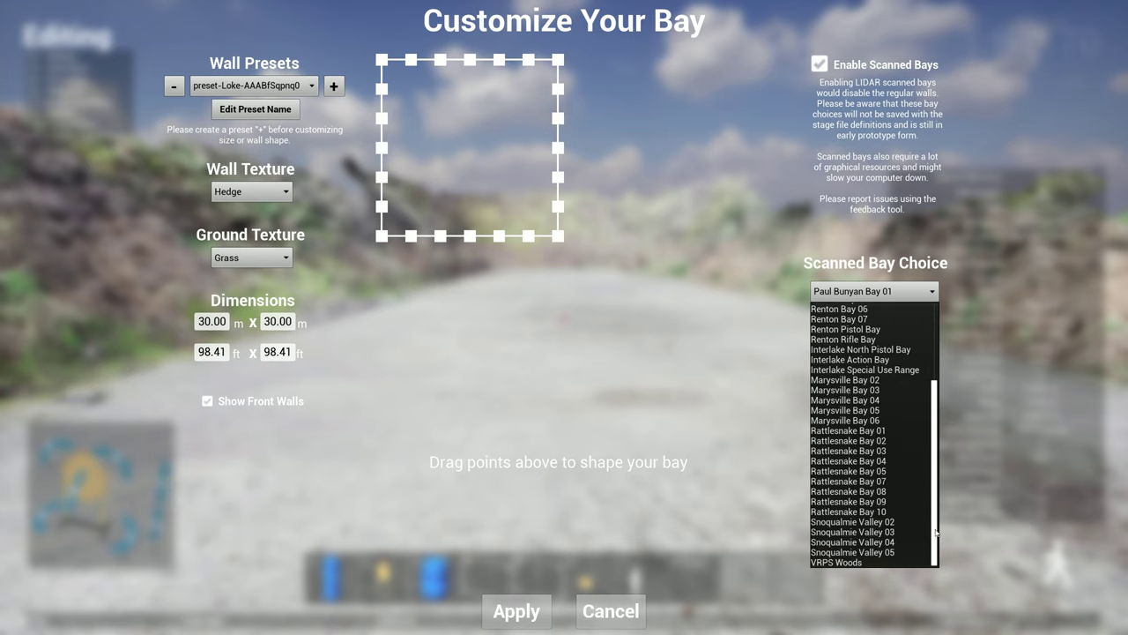
click(888, 542)
click(516, 611)
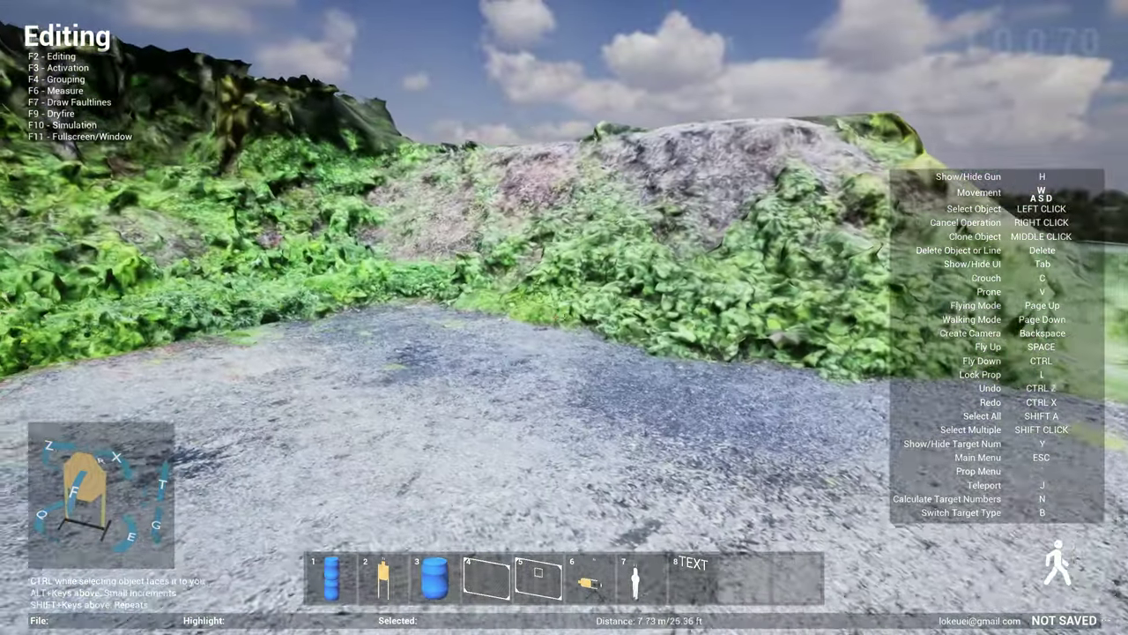
Hide the interface overlay and face the back berm of the scanned bay
key(Tab)
key(Left)
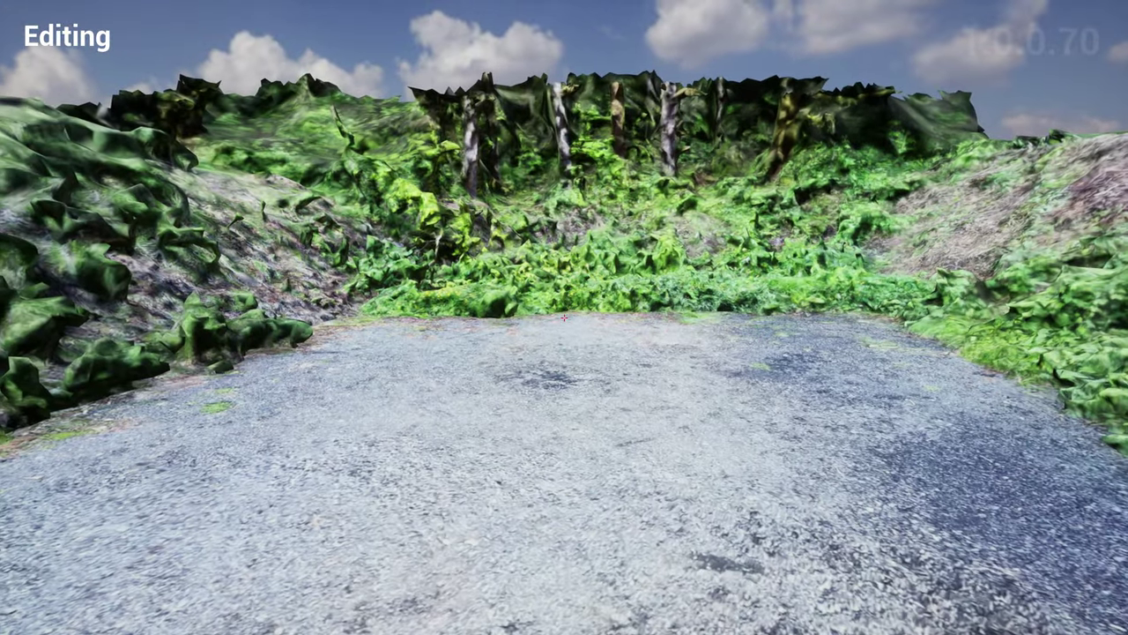
key(Up)
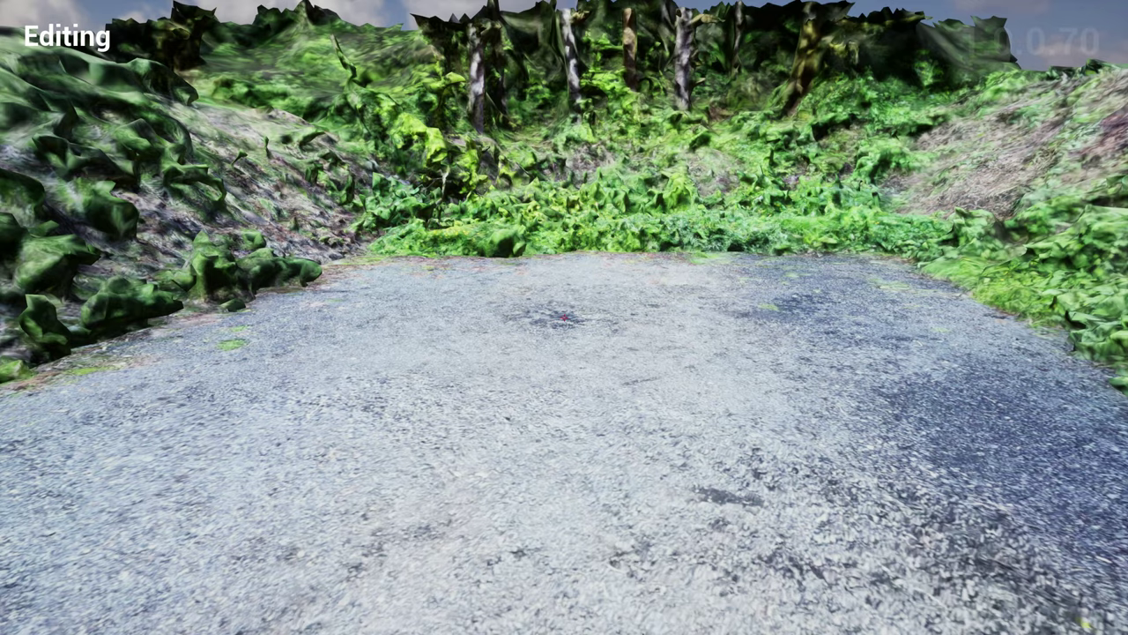
key(Escape)
click(449, 299)
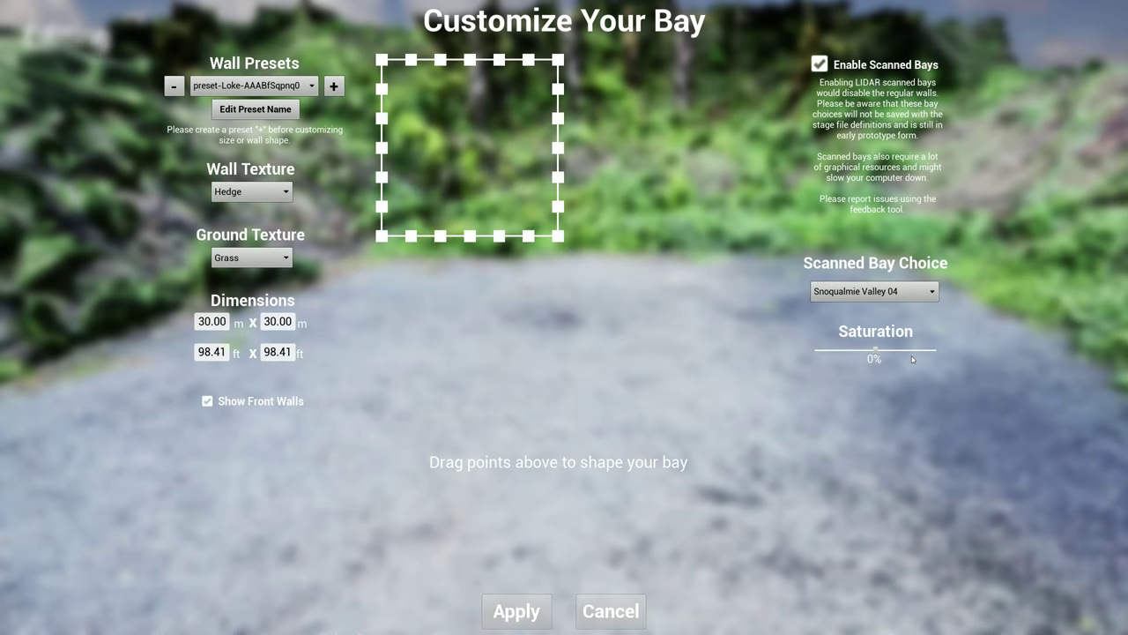
click(626, 613)
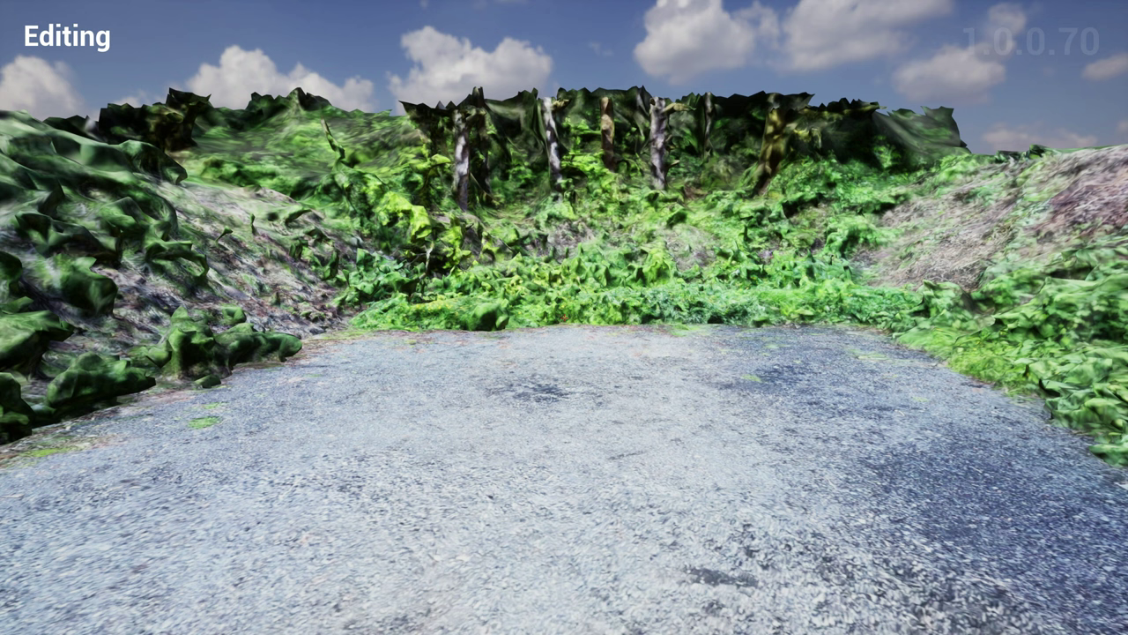
key(Escape)
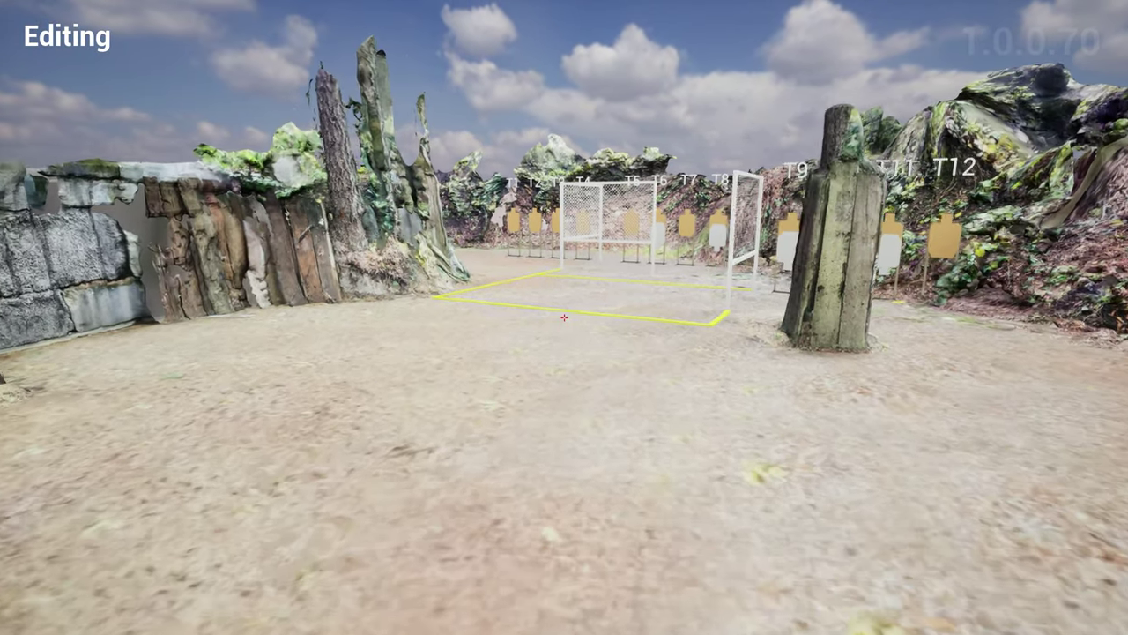
key(w)
key(a)
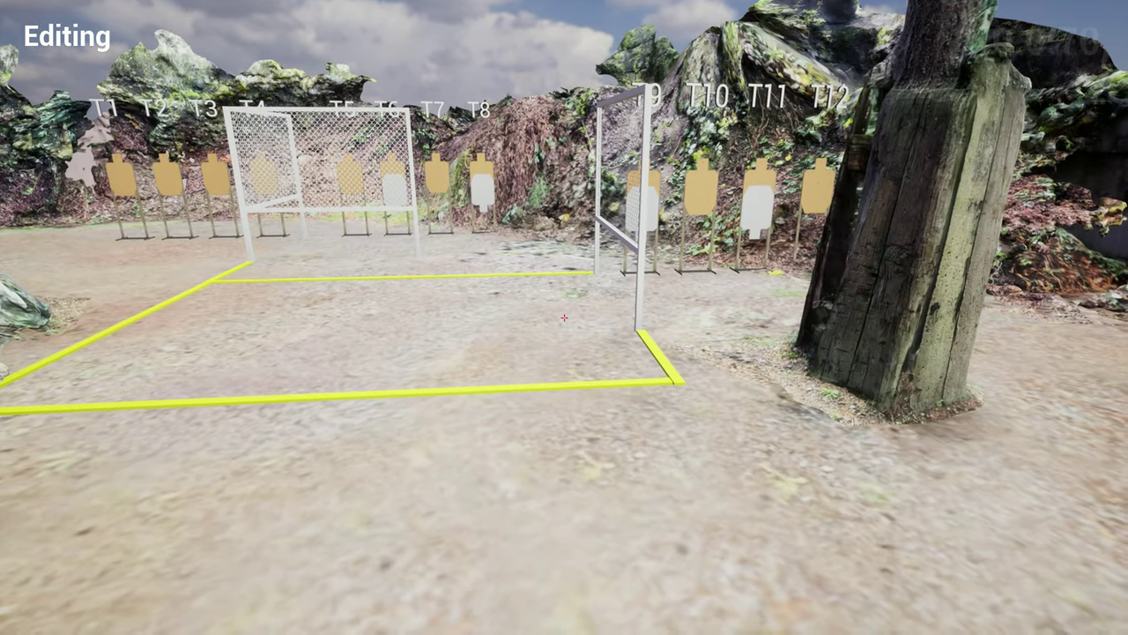
key(s)
key(d)
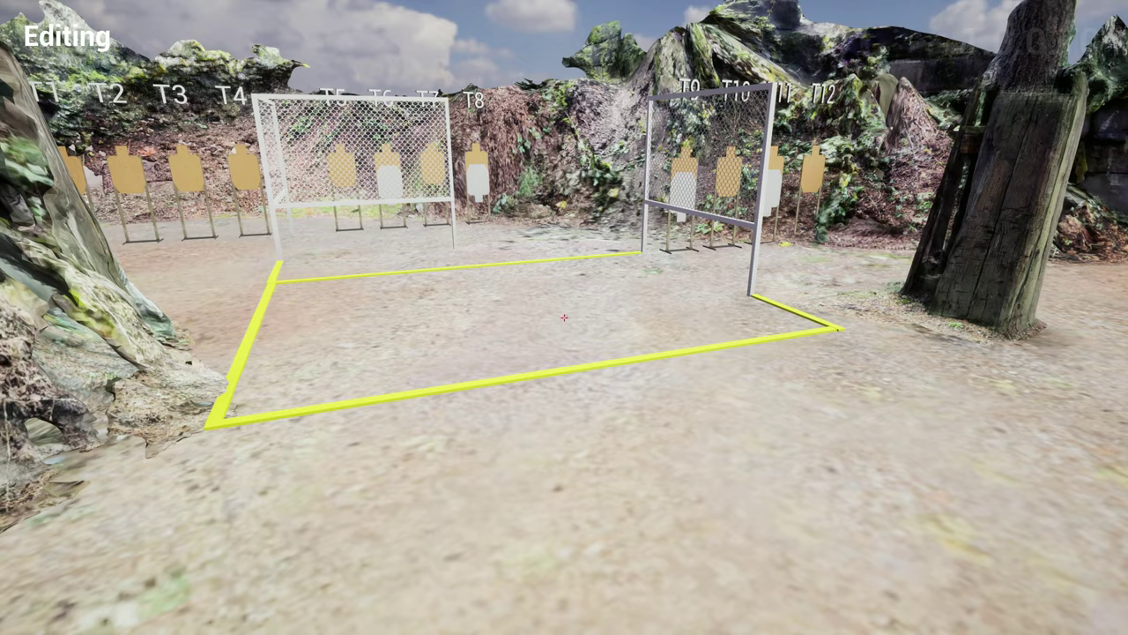
key(w)
Preview the stage from the front camera with cel shading toggled on, and leave camera control without saving a photo
key(Escape)
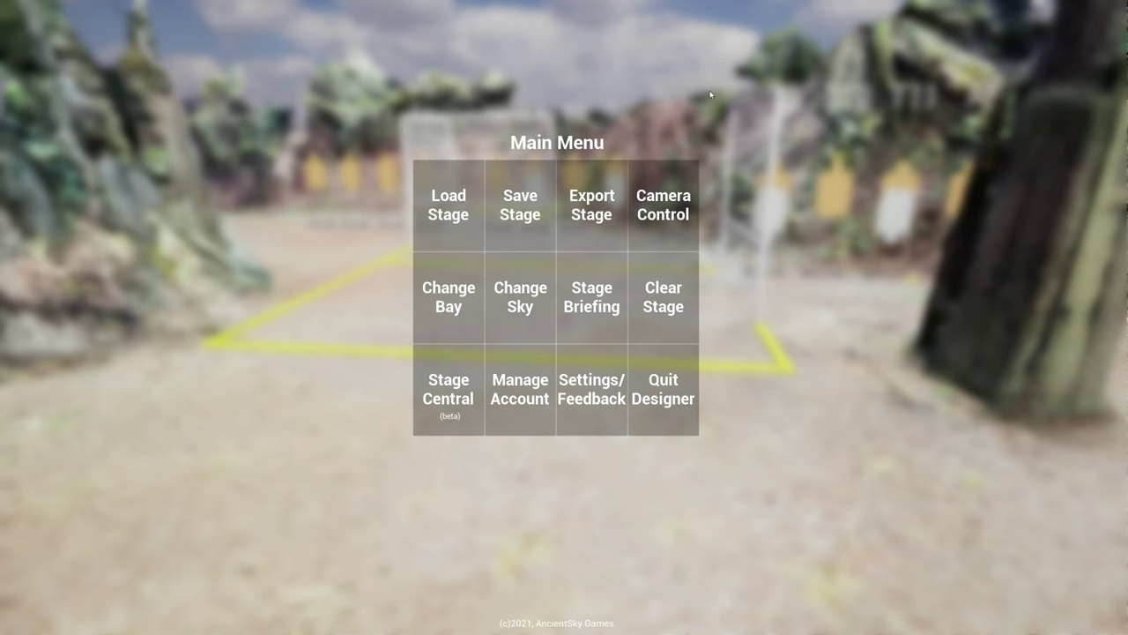
click(670, 220)
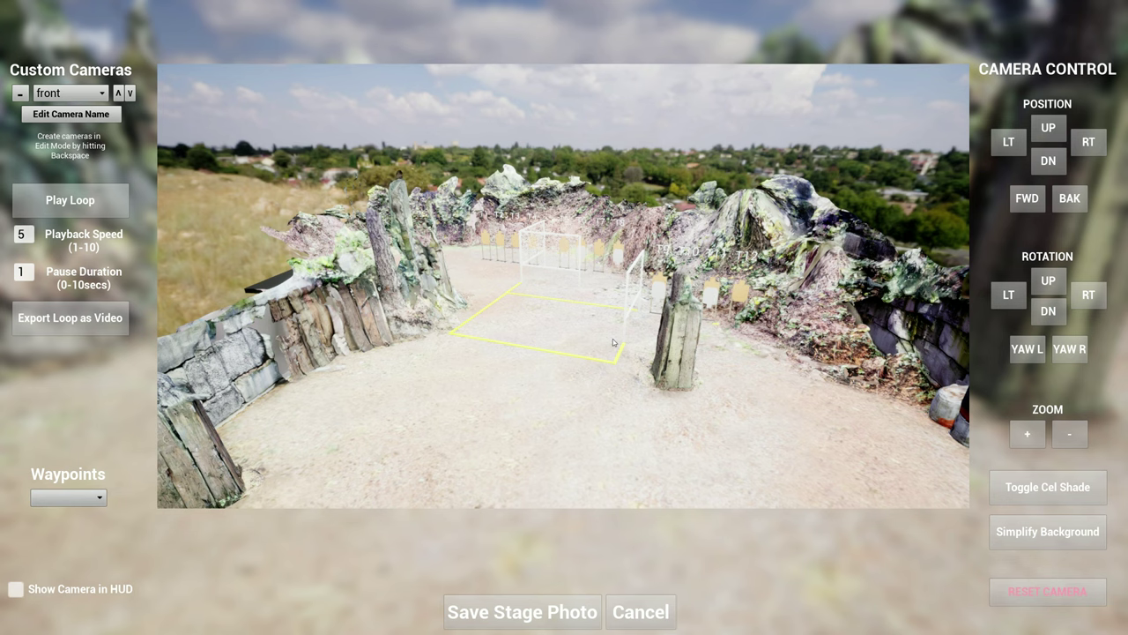
click(1062, 486)
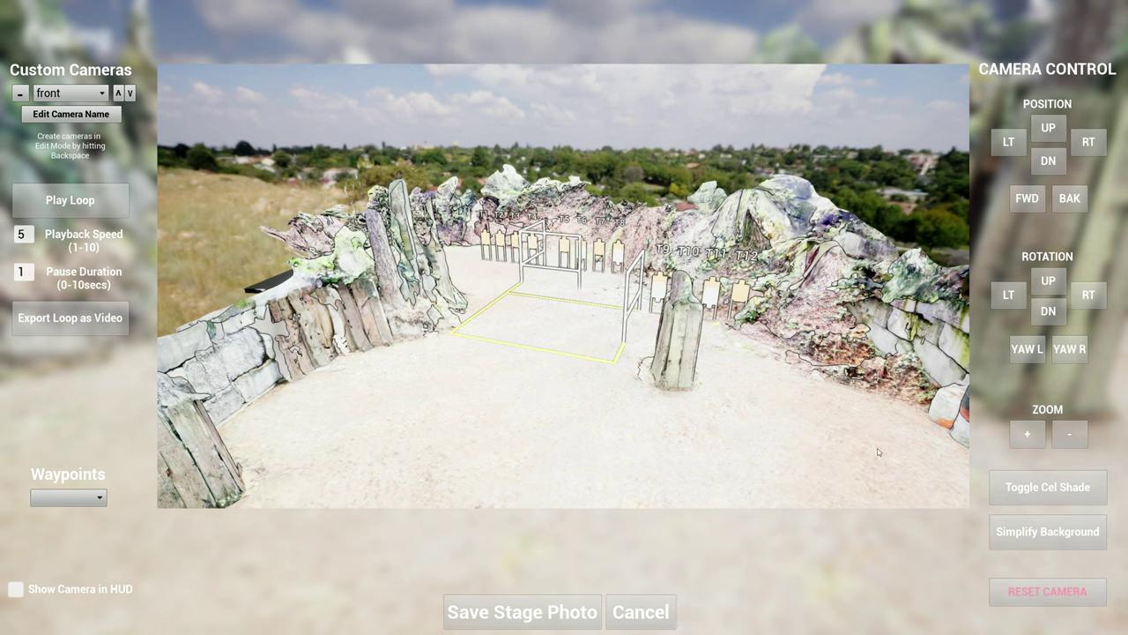
click(645, 609)
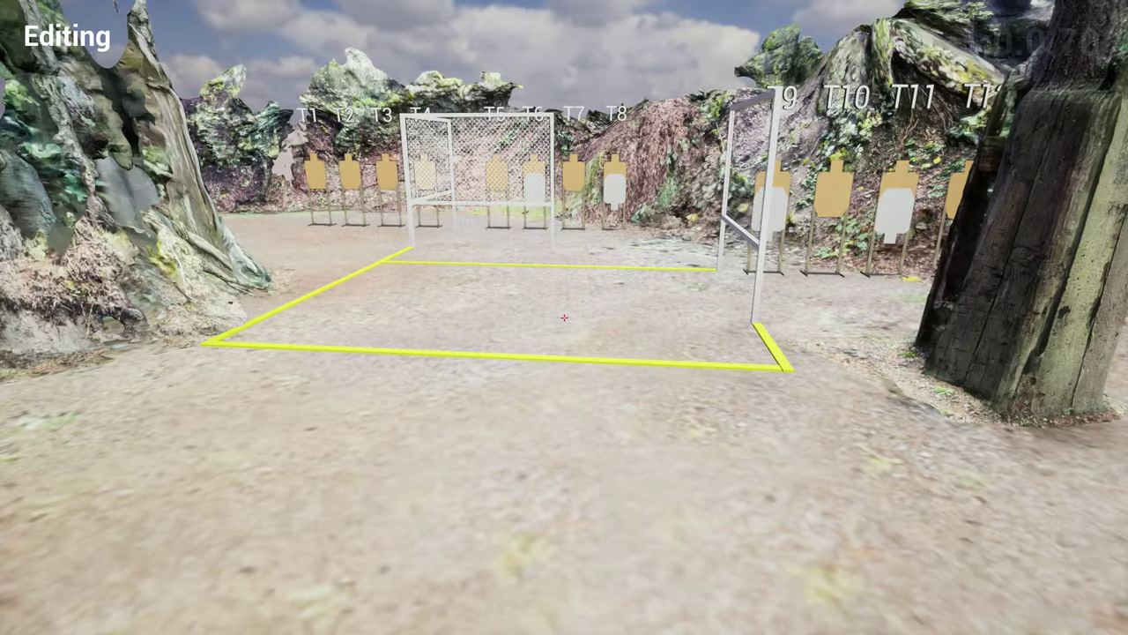
Set the Renton Bay 07 scanned bay's saturation value to 90% and apply the change
key(Escape)
click(460, 319)
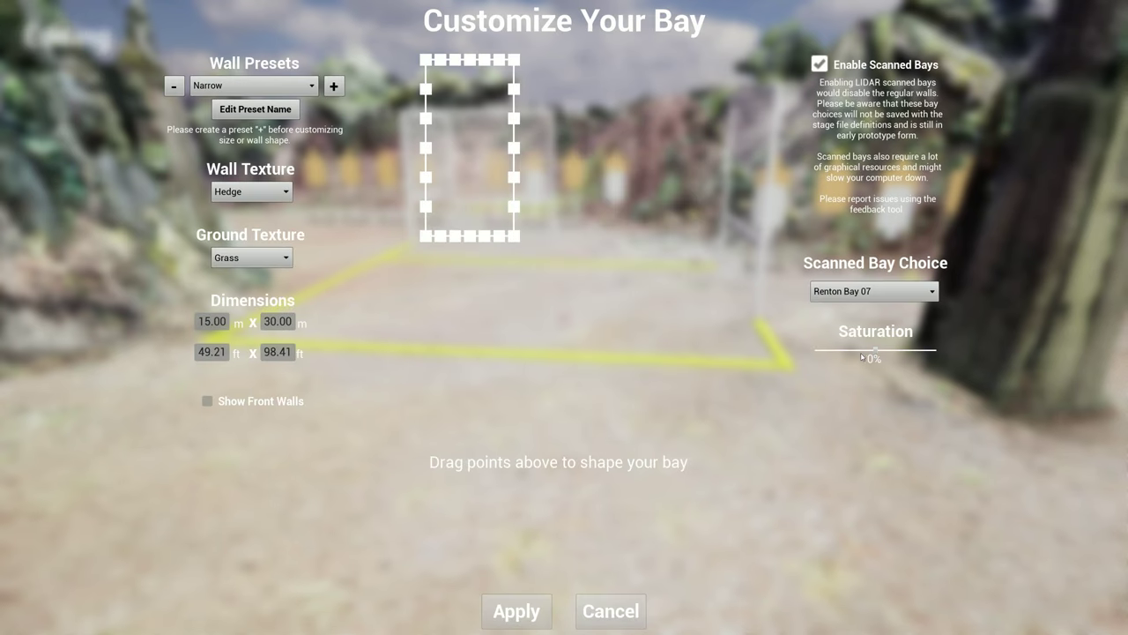
drag(875, 356, 930, 350)
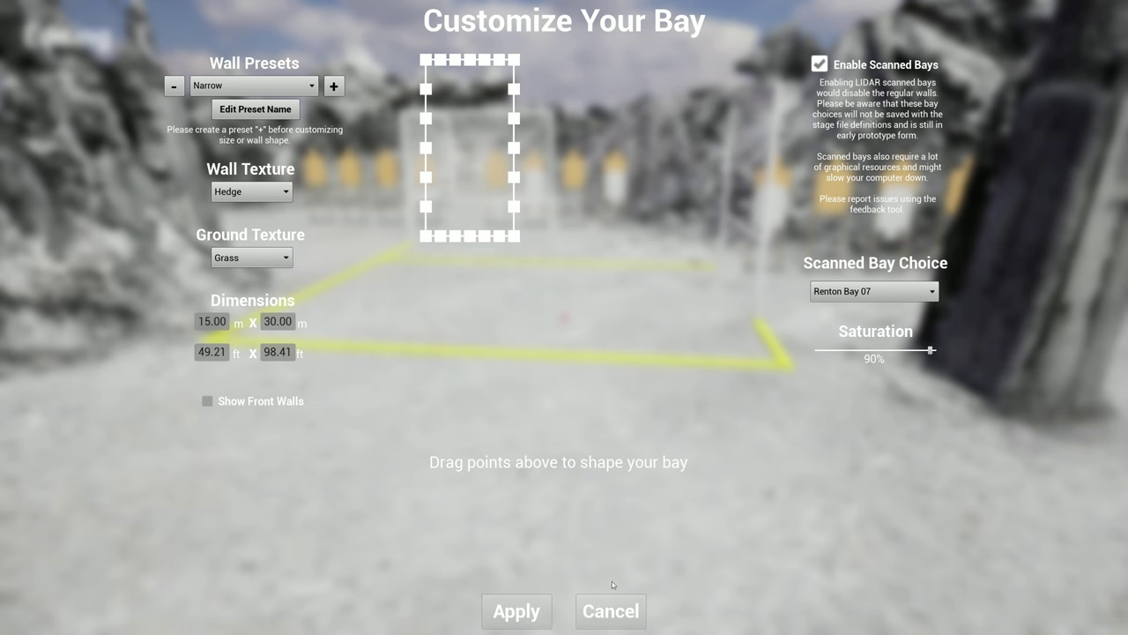
click(541, 612)
Preview the black-and-white bay from the front camera with cel shading, and close camera control without saving a photo
key(Escape)
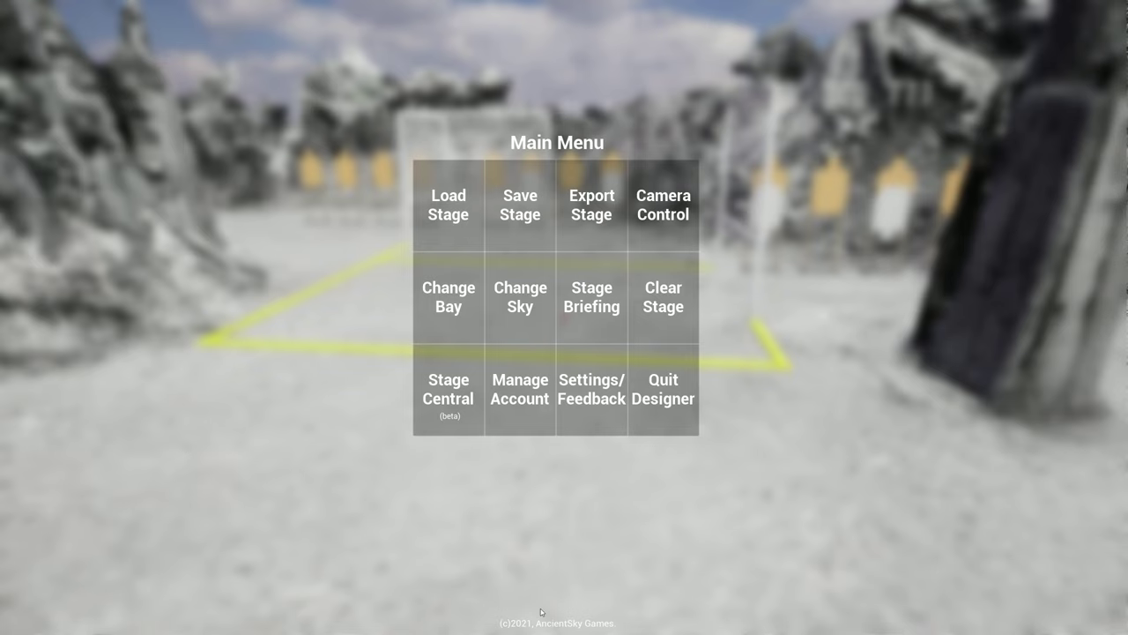
click(663, 204)
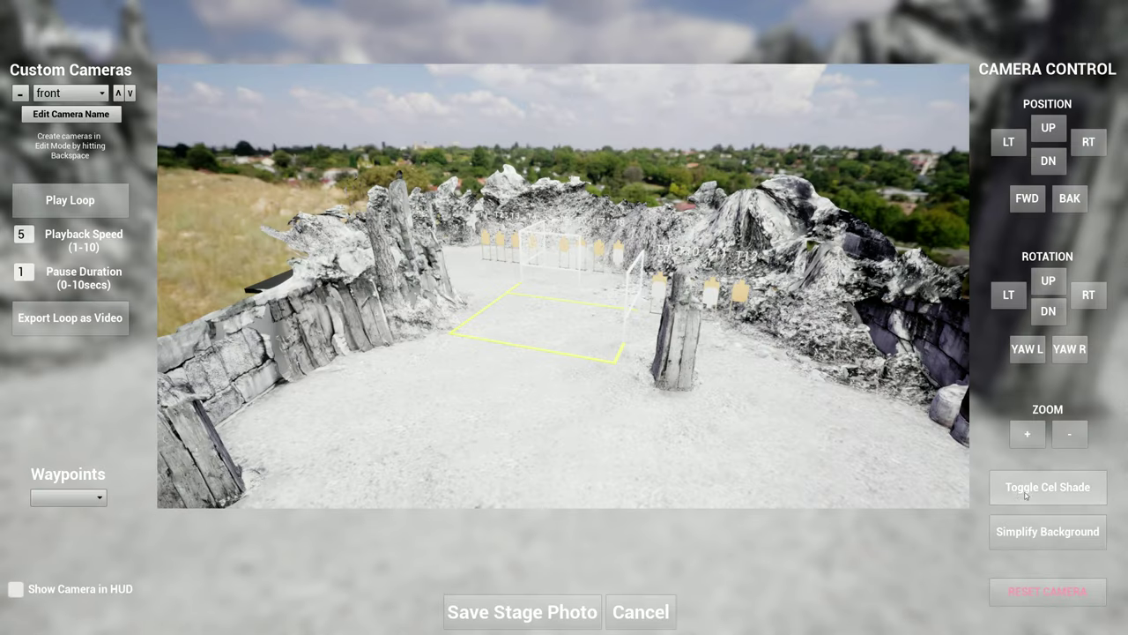
click(990, 484)
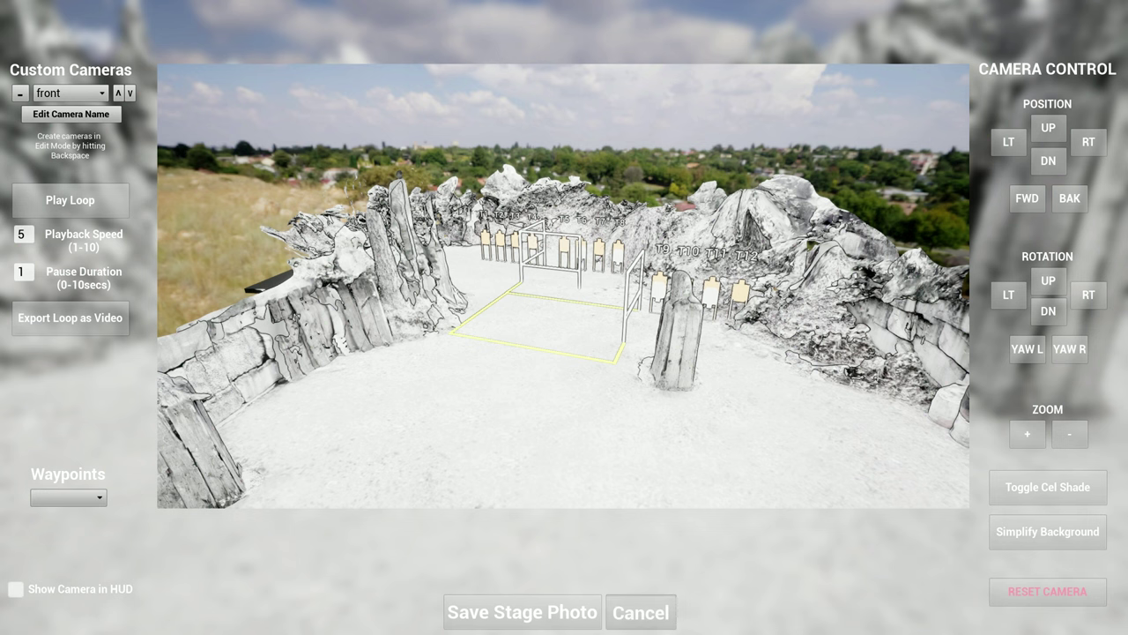
click(641, 611)
Set the scanned bay's saturation value to -100% and apply the bay customization
key(Escape)
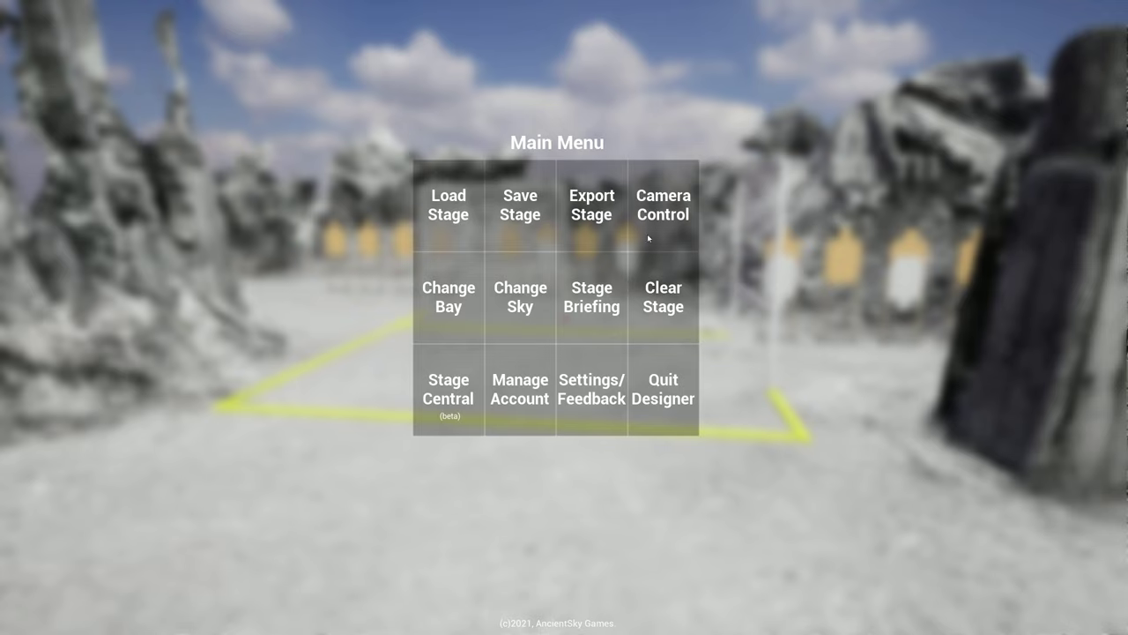
click(436, 308)
drag(931, 349, 788, 349)
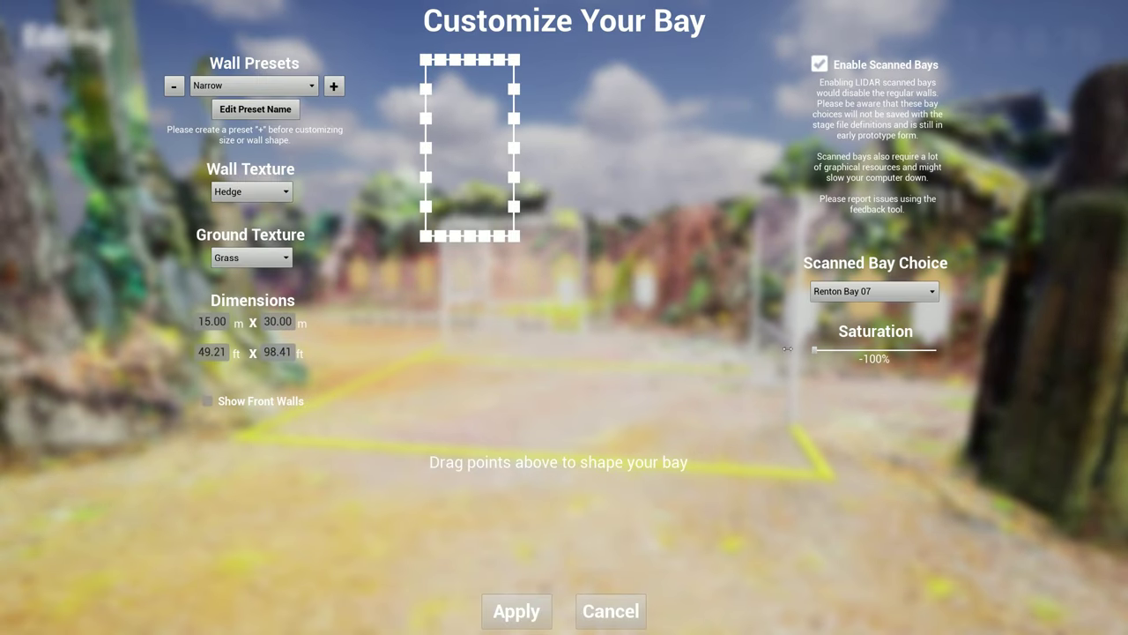
click(516, 611)
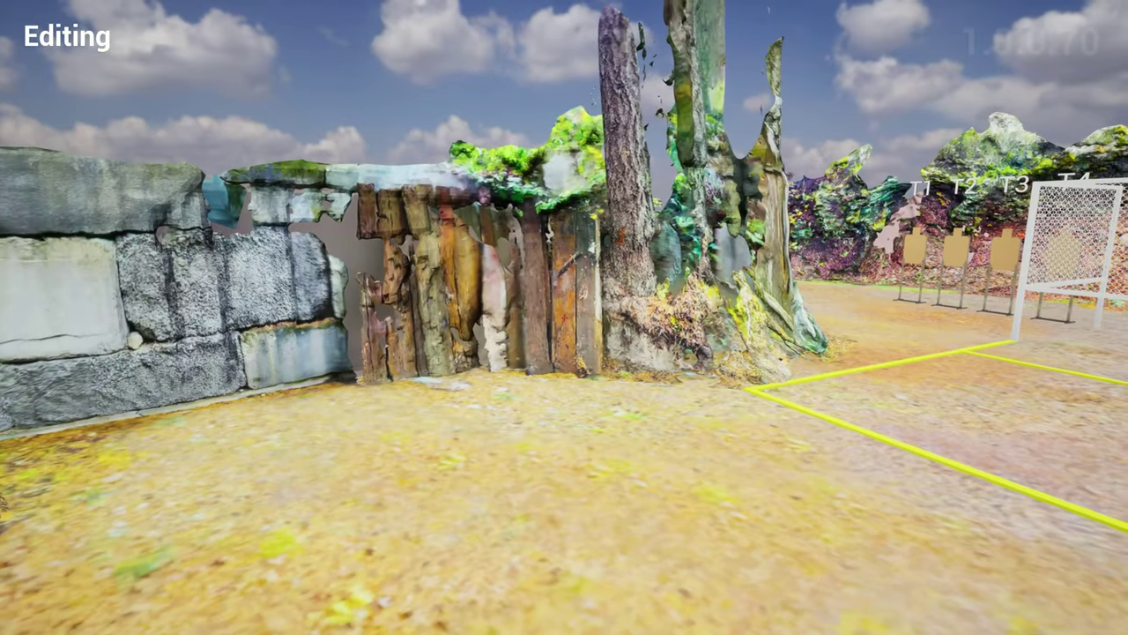
Select all of the stage's targets, mesh walls and fault lines together in the bay
key(w)
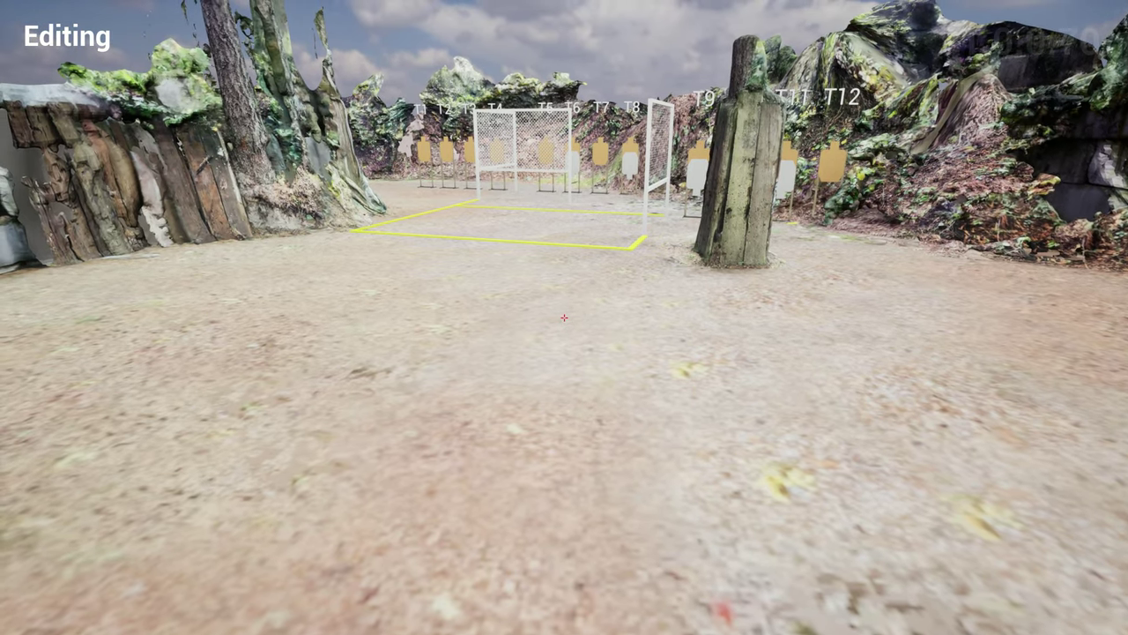
key(w)
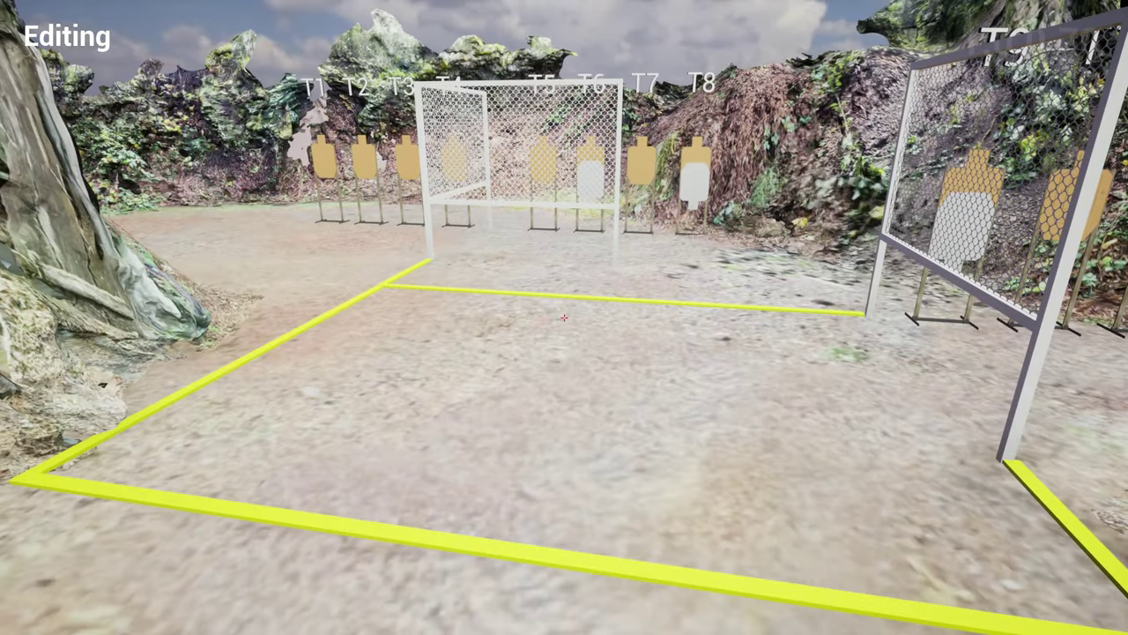
key(d)
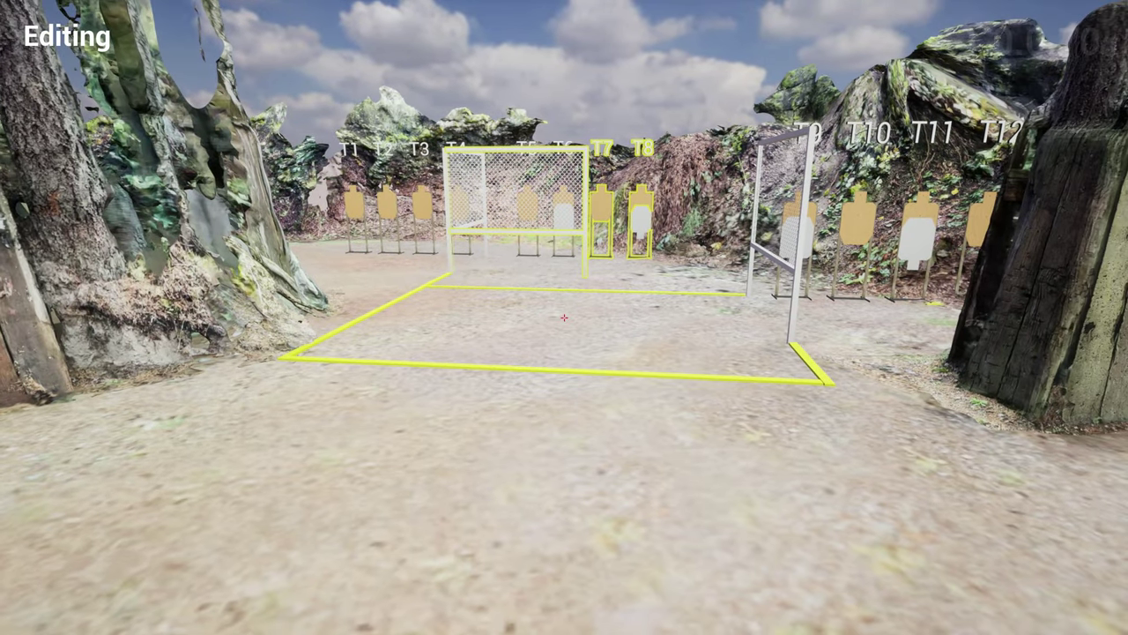
key(a)
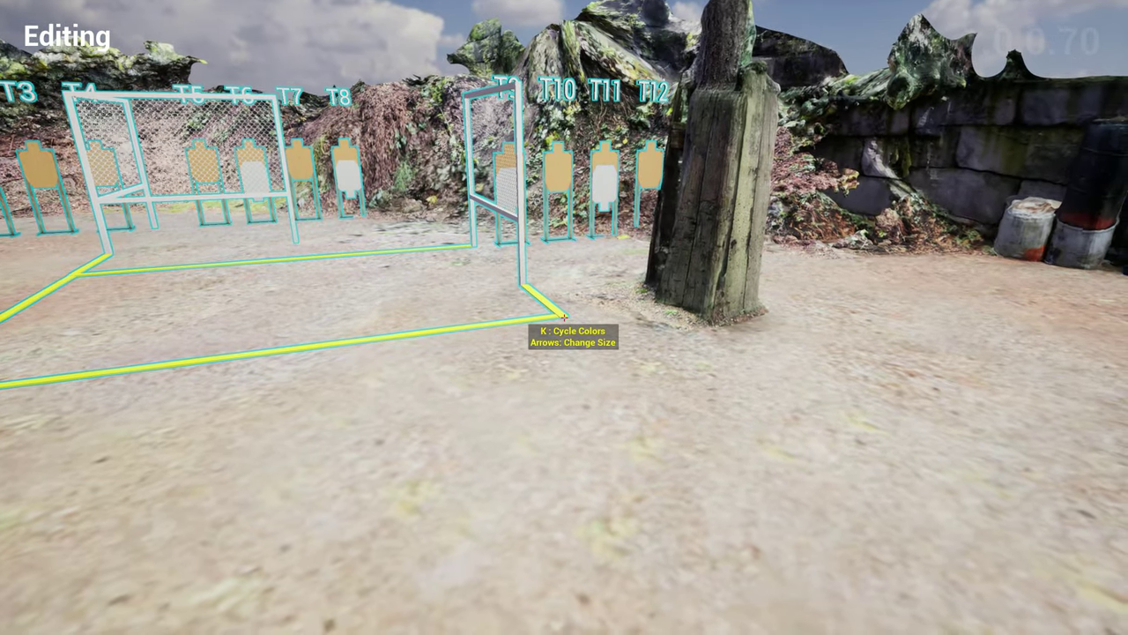
drag(564, 317, 564, 317)
key(w)
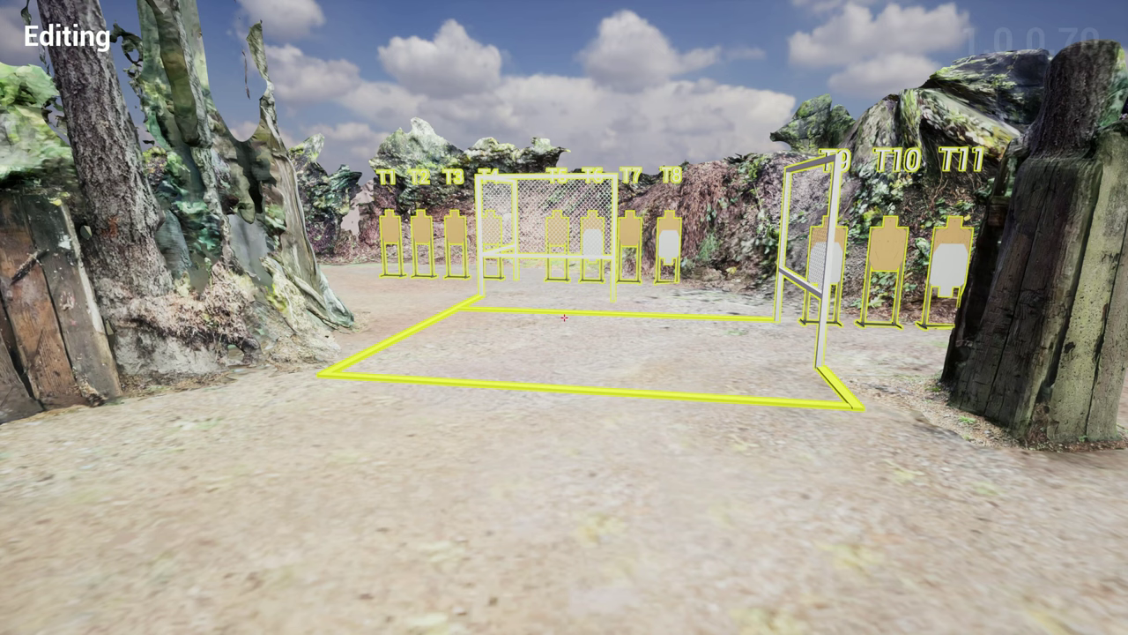
Open the stage briefing and misspell the first "anywhere" in the briefing text as "anyywhere"
key(Escape)
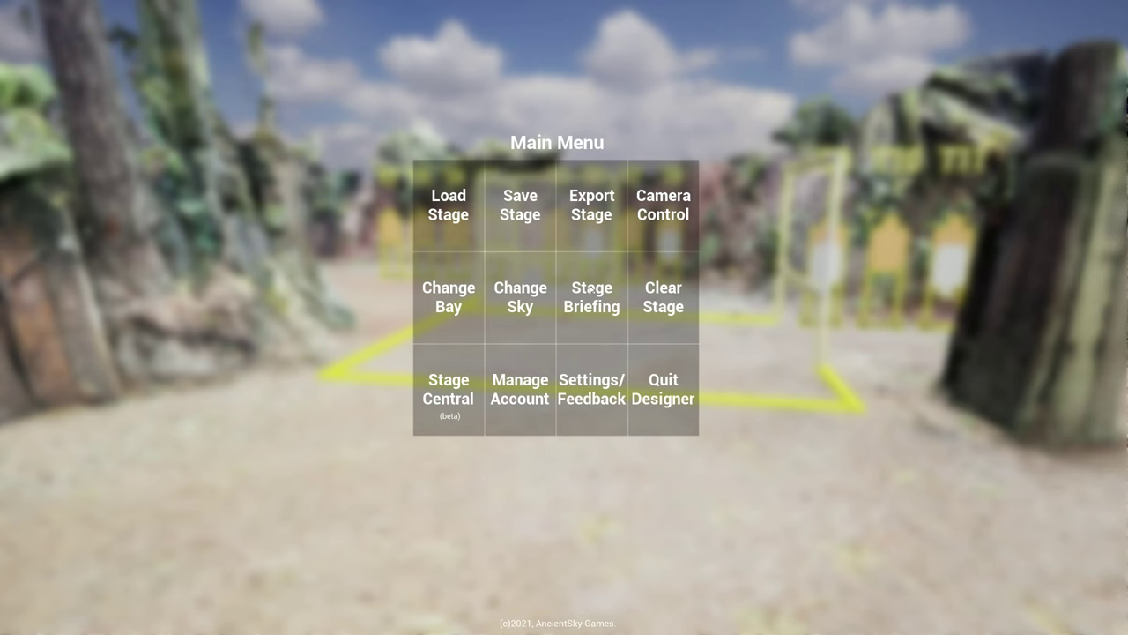
click(593, 293)
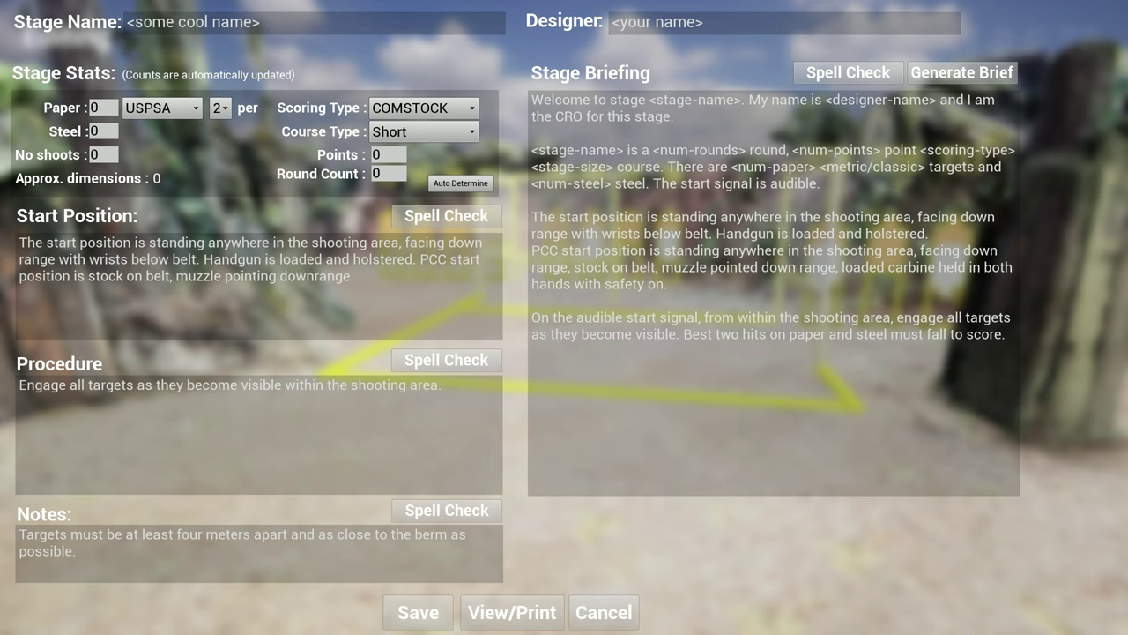
text(y)
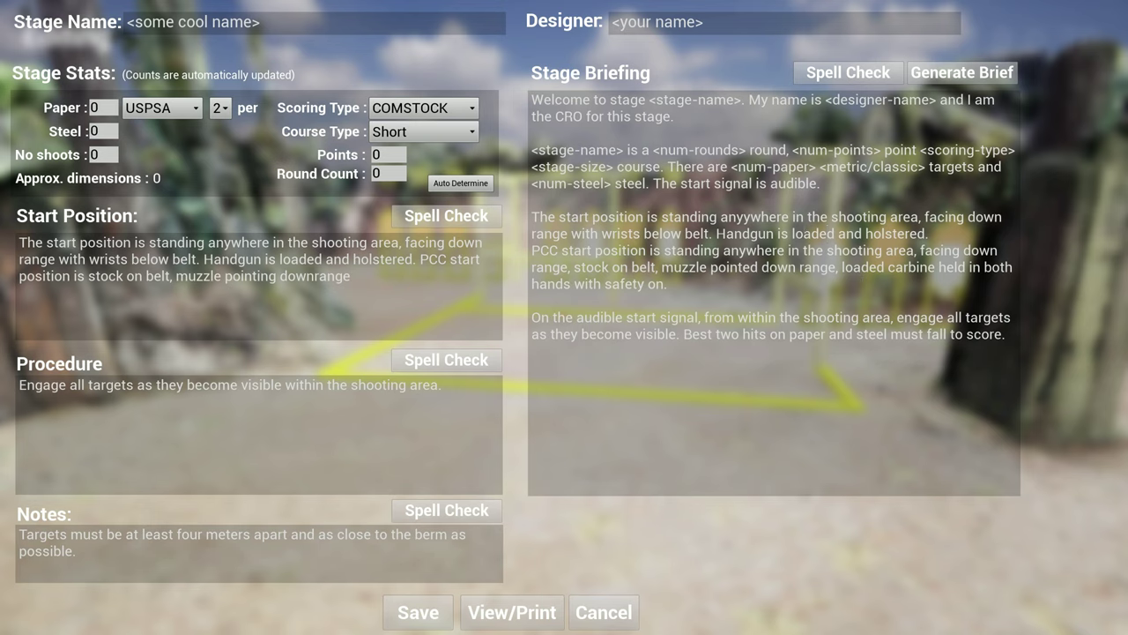
Spell check the stage briefing, accept the suggested correction "anywhere" for the misspelled word, and leave the briefing
click(868, 75)
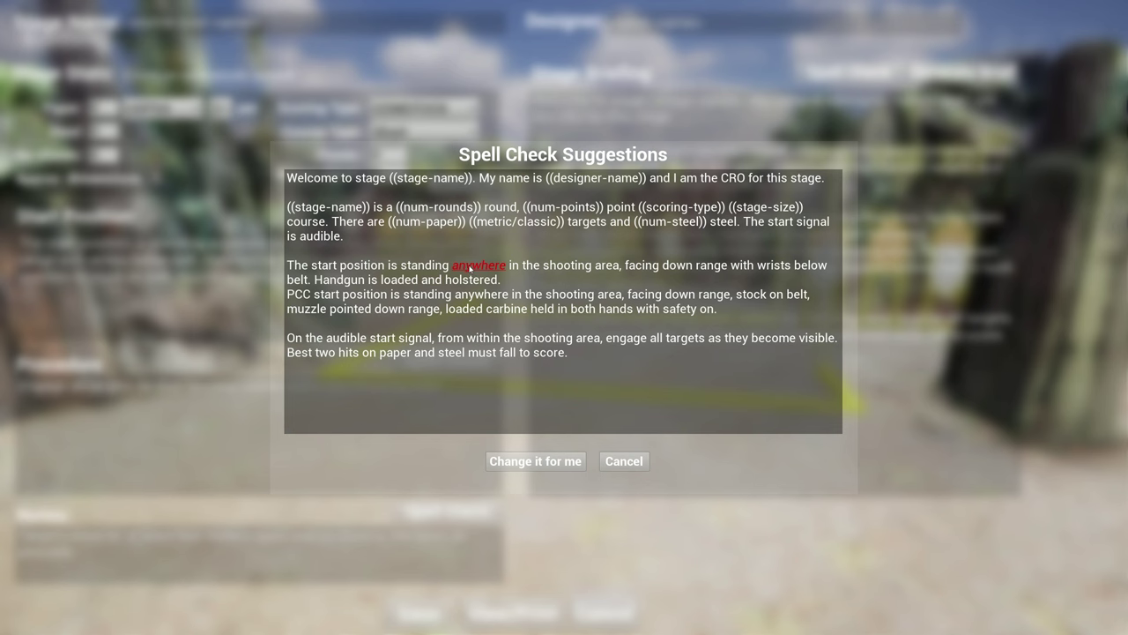
click(612, 461)
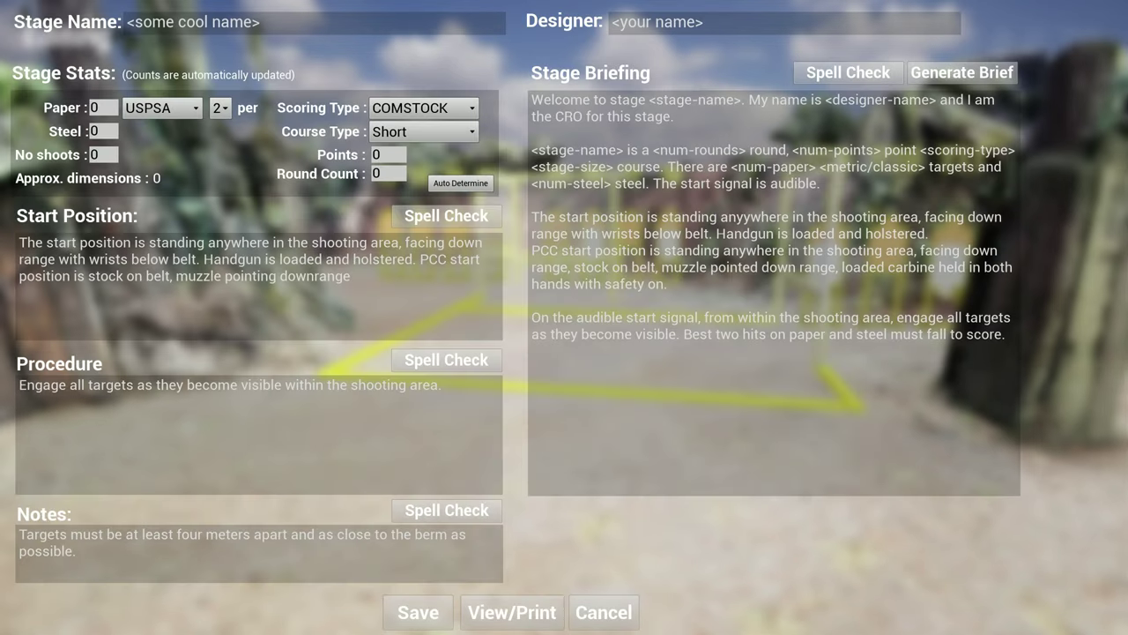
click(848, 75)
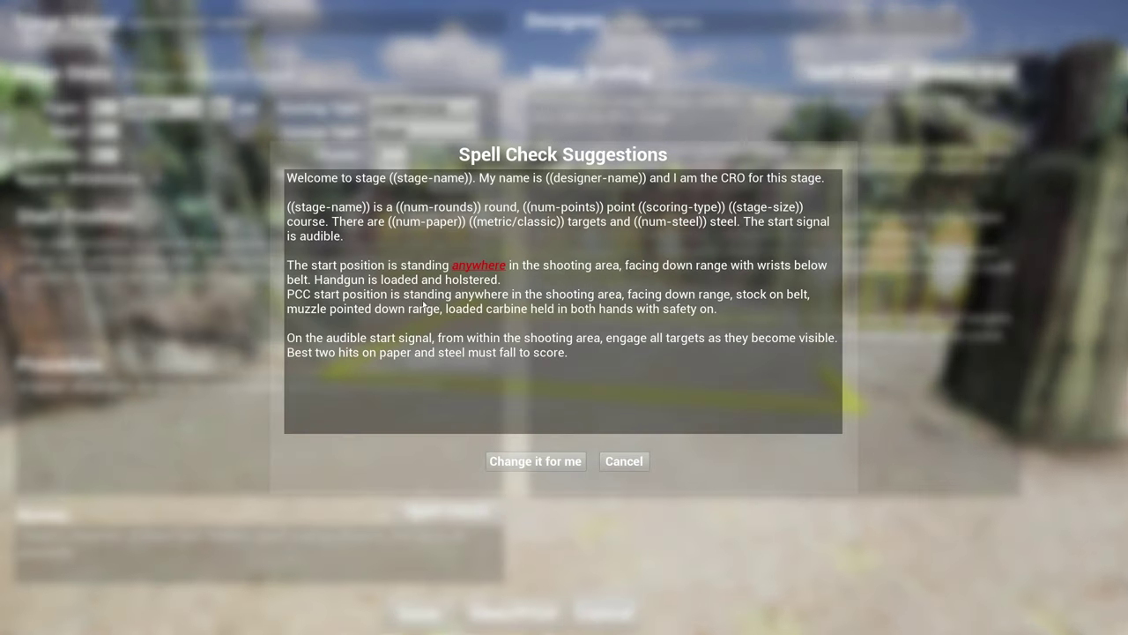
click(535, 462)
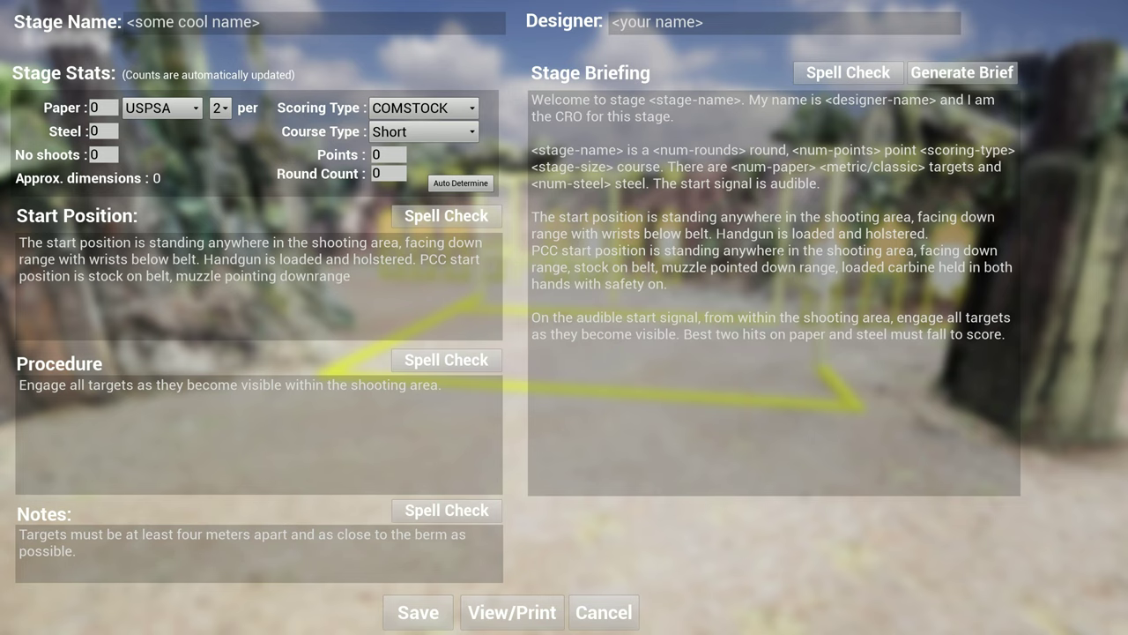
key(Escape)
View the designer's settings and feedback options, and cancel out of them back to the bay
key(w)
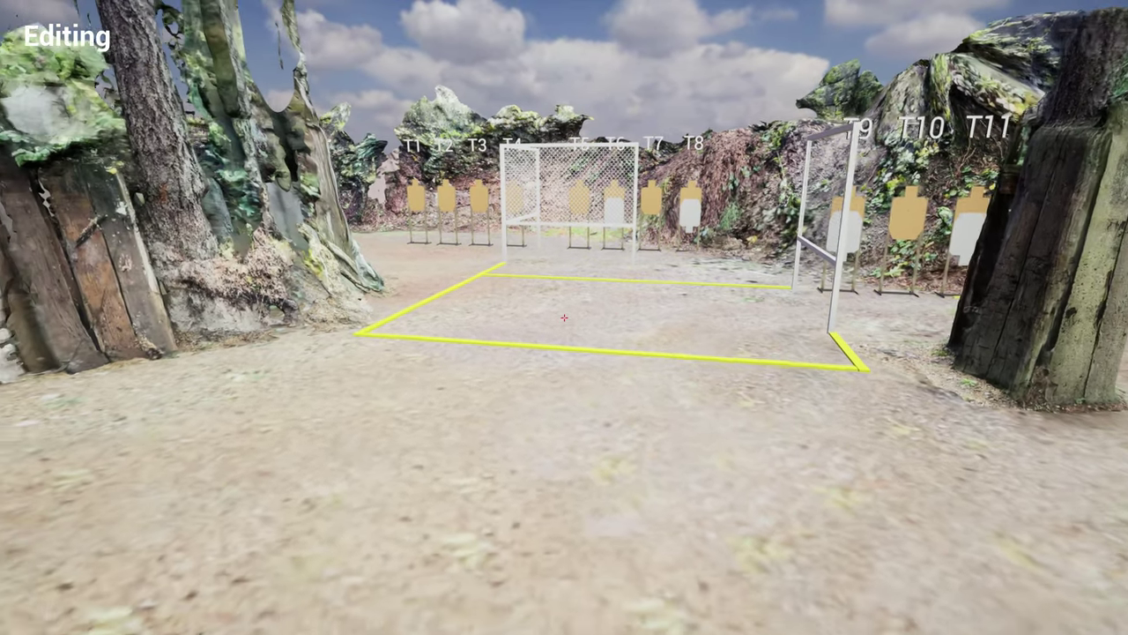
key(s)
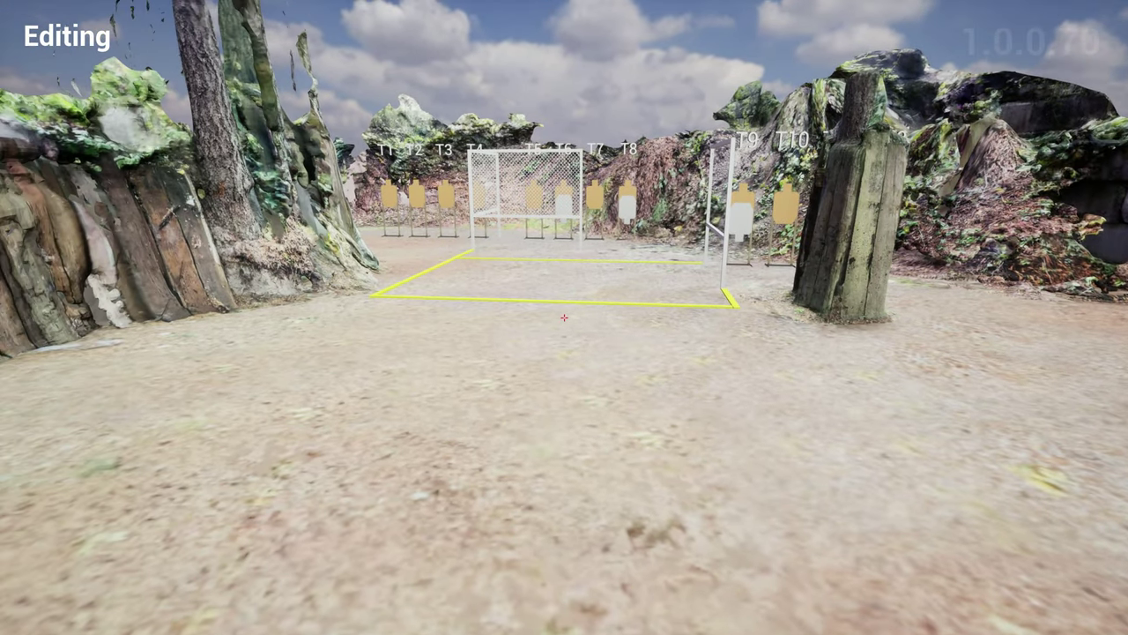
key(d)
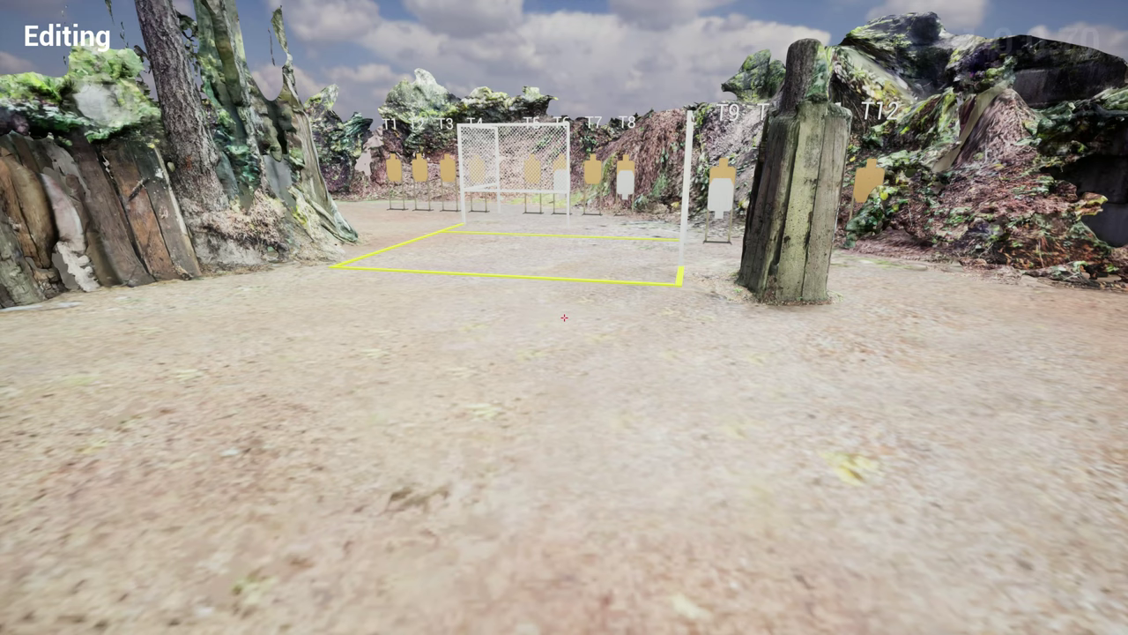
key(Escape)
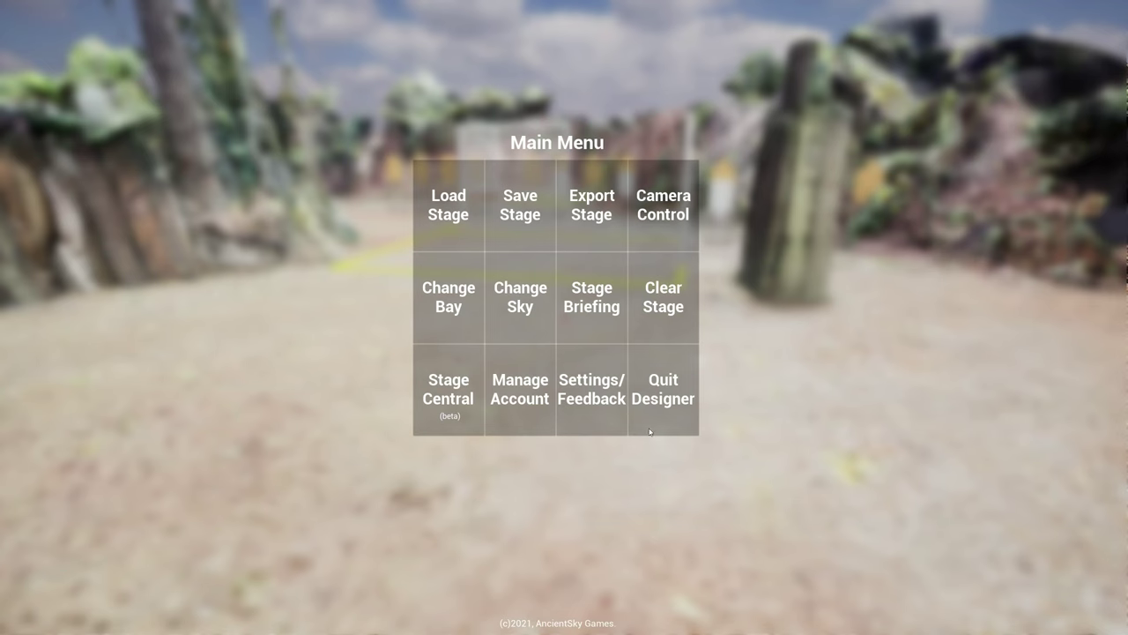
click(599, 405)
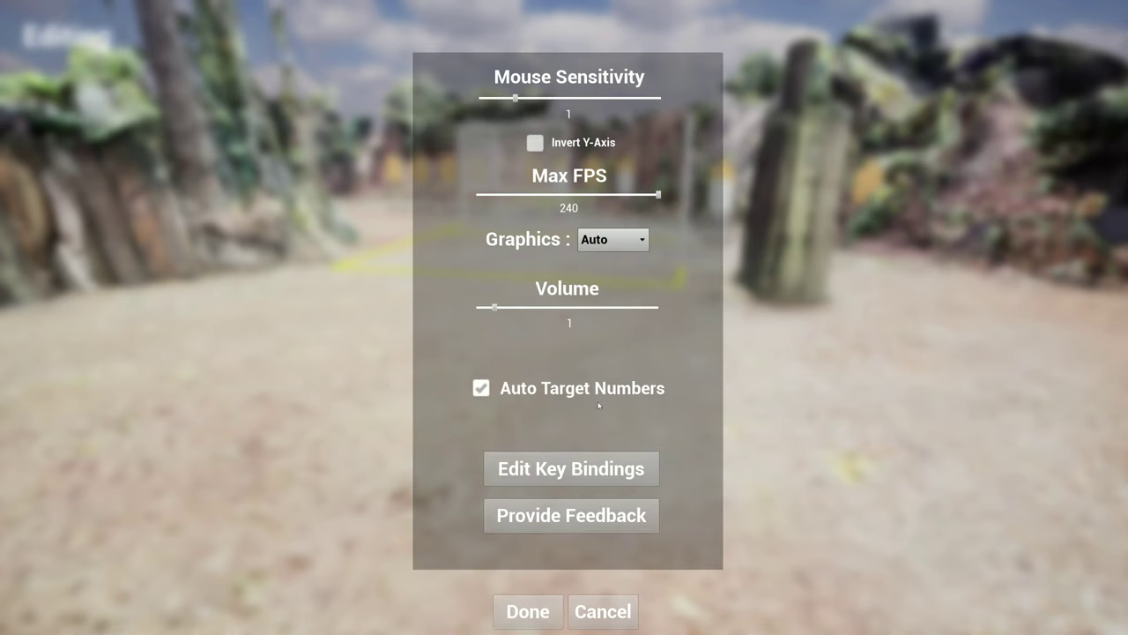
click(600, 612)
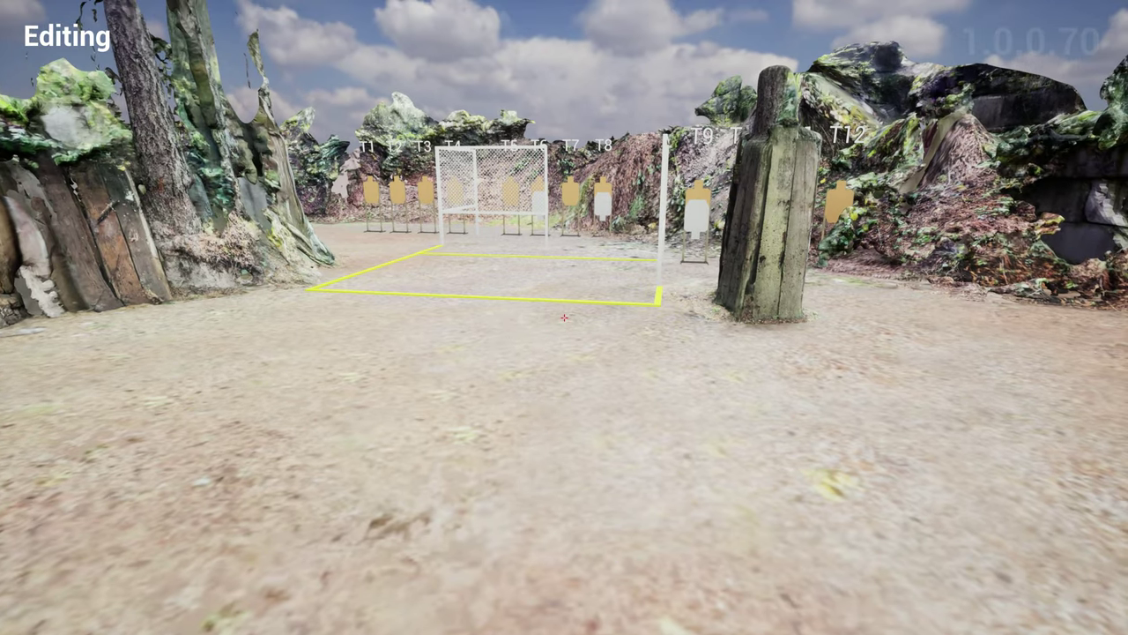
key(w)
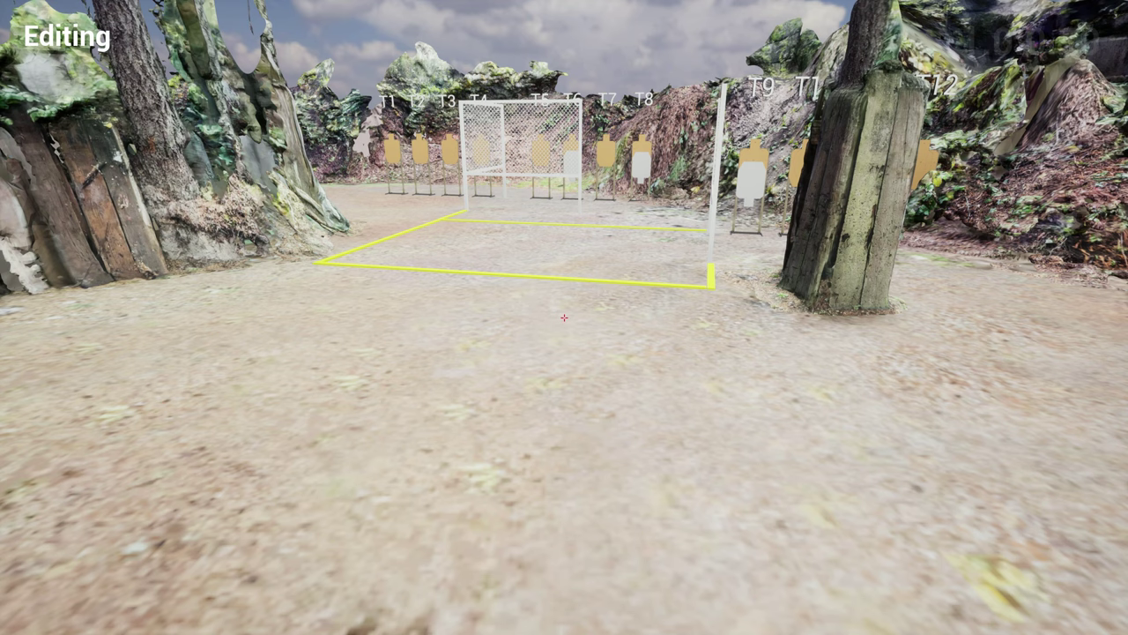
key(a)
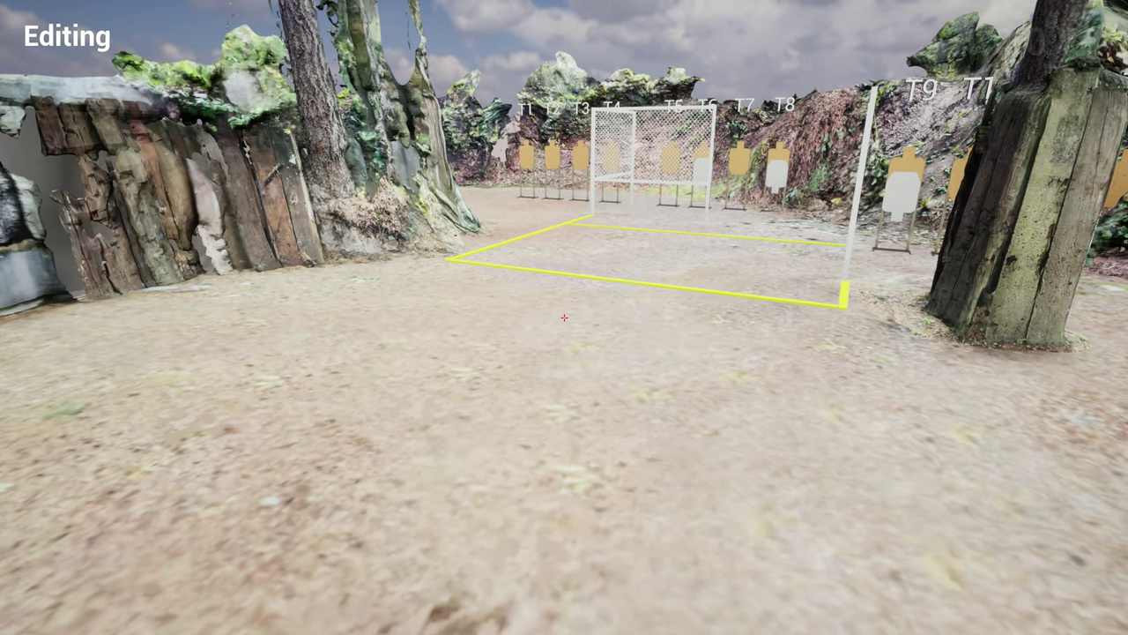
key(d)
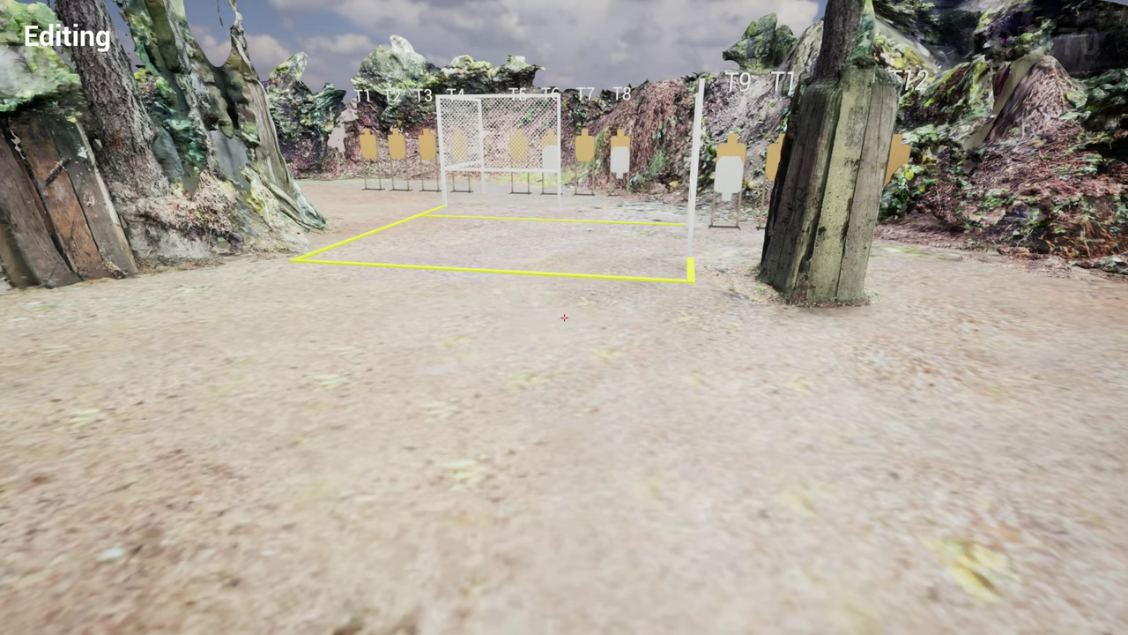